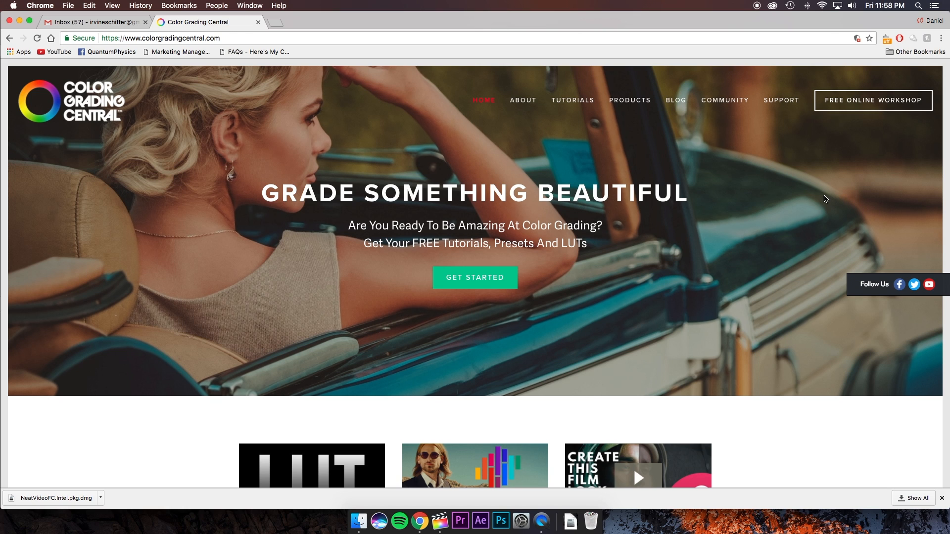
- Open the Free Gifts page on the Color Grading Central site and request the free gifts
mouse_move(643, 104)
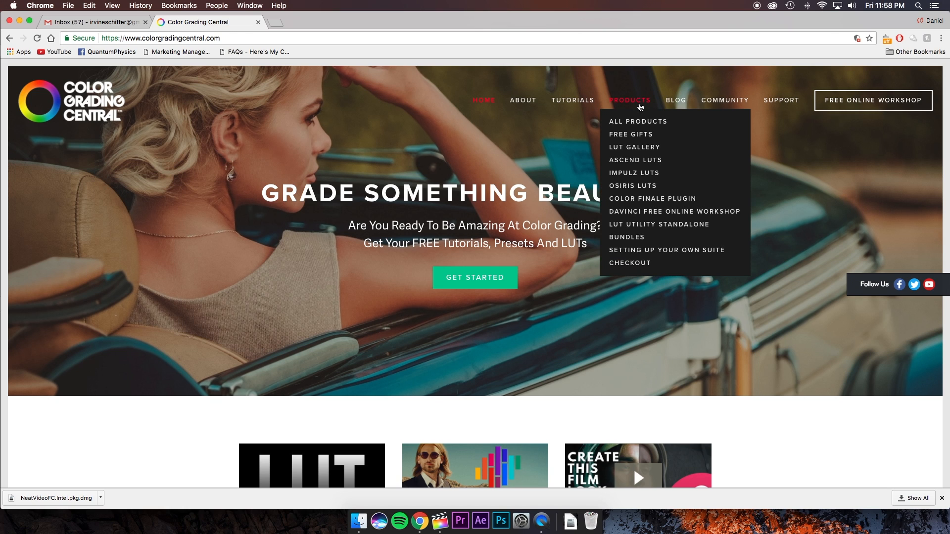
click(638, 134)
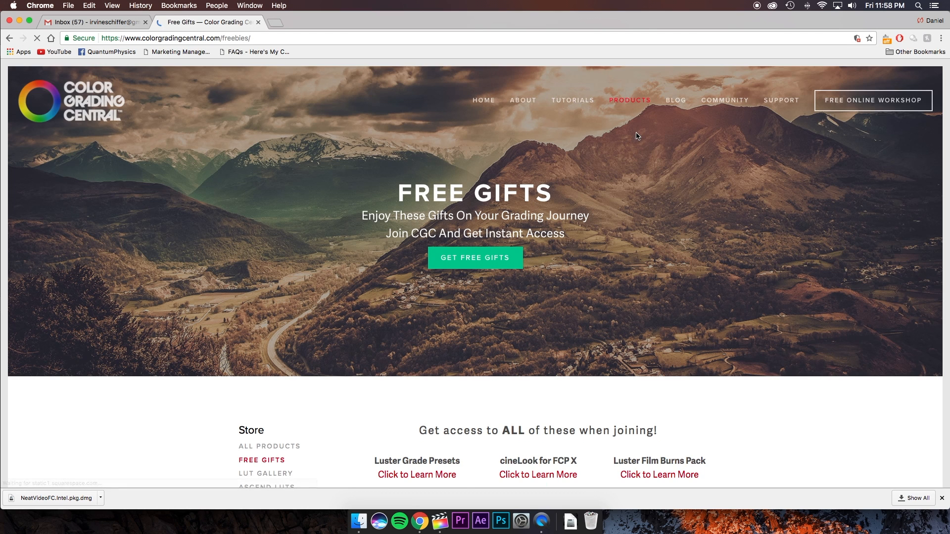
scroll(650, 175, down, 2)
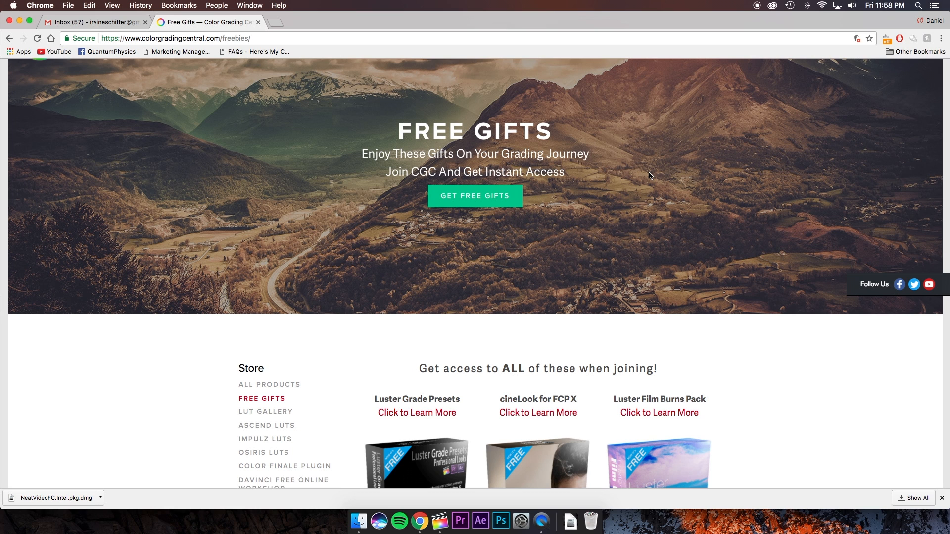
scroll(650, 175, up, 2)
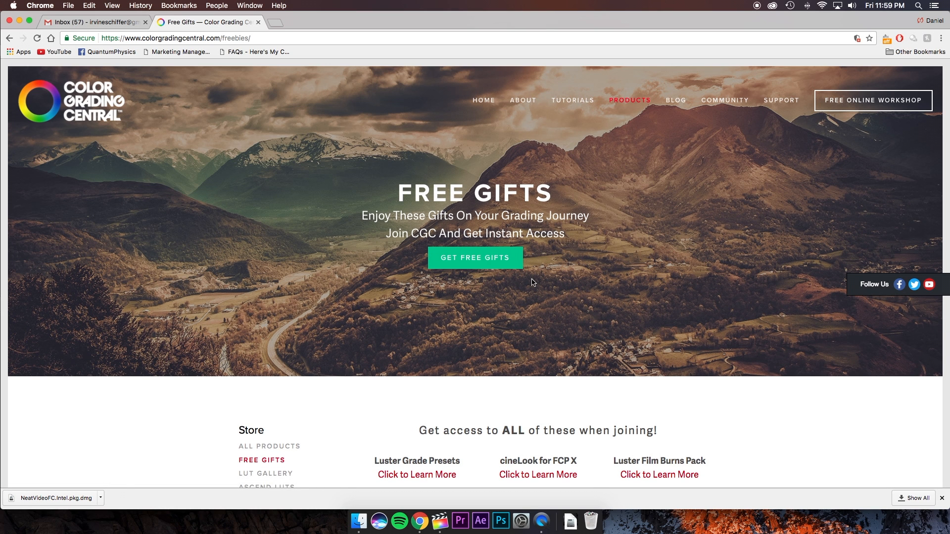
click(490, 261)
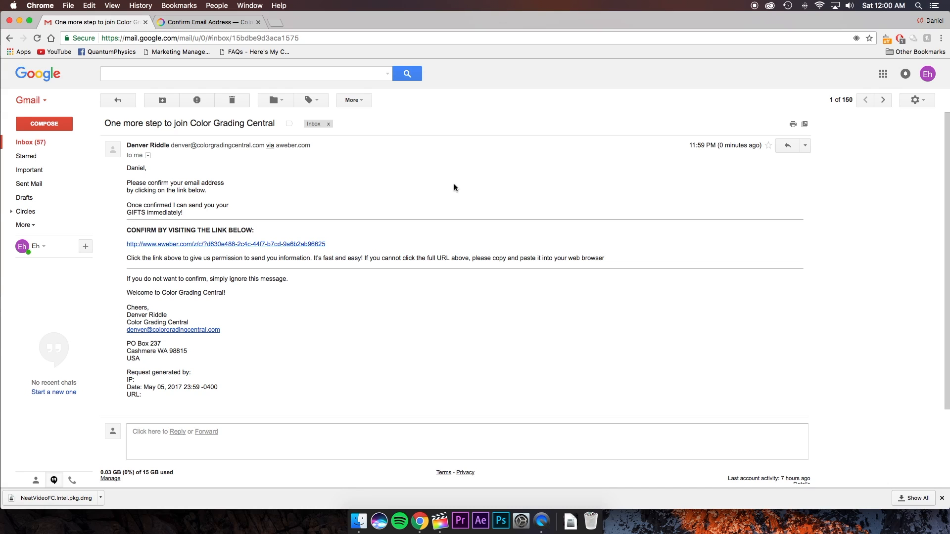
- Confirm the Color Grading Central signup from its email and look through the gifts email's download links
click(281, 245)
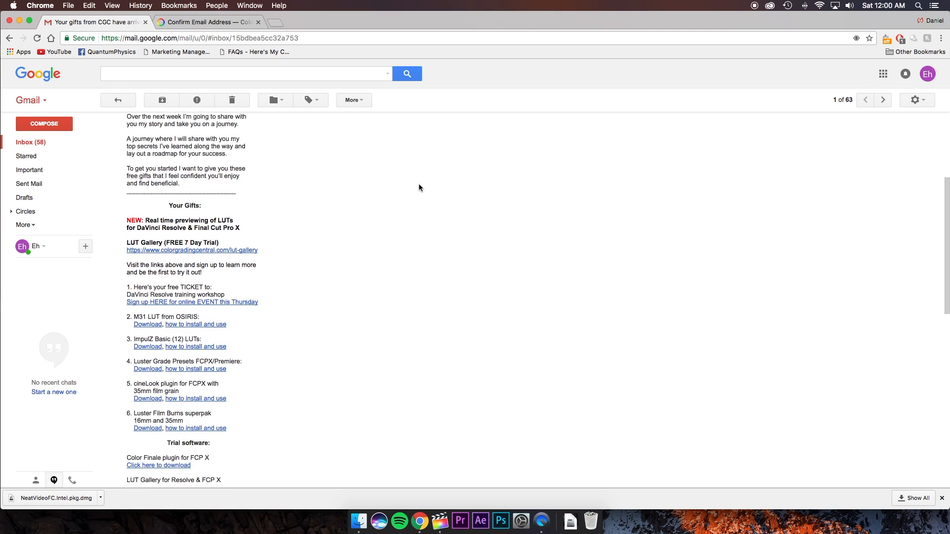
scroll(419, 188, down, 3)
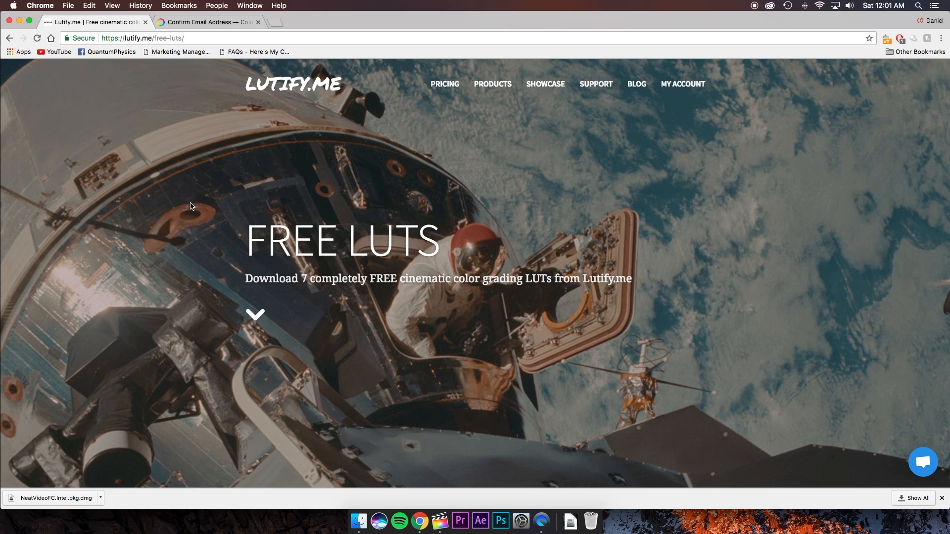
- Request the free LUTs on the Lutify.me Free LUTs page and confirm the newsletter subscription from its email
scroll(323, 286, down, 10)
click(435, 299)
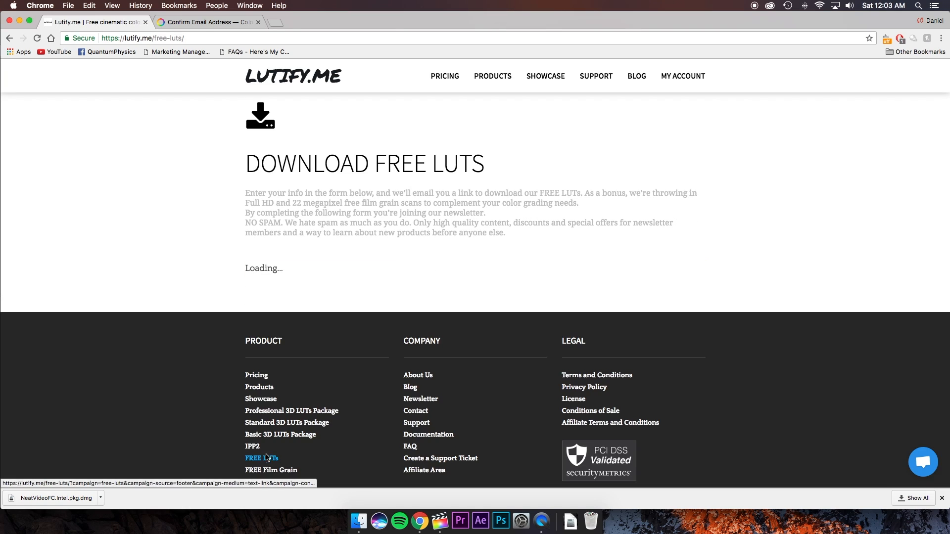
click(192, 21)
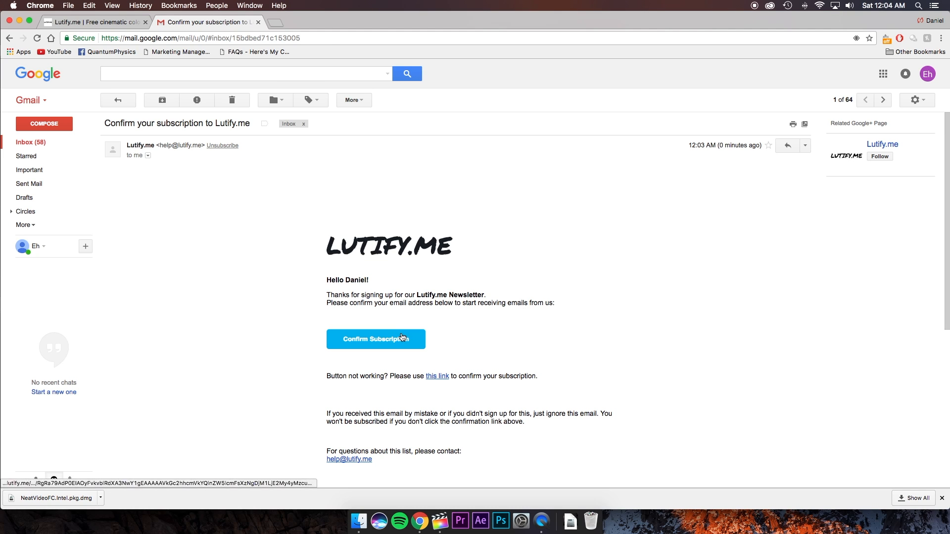
click(401, 339)
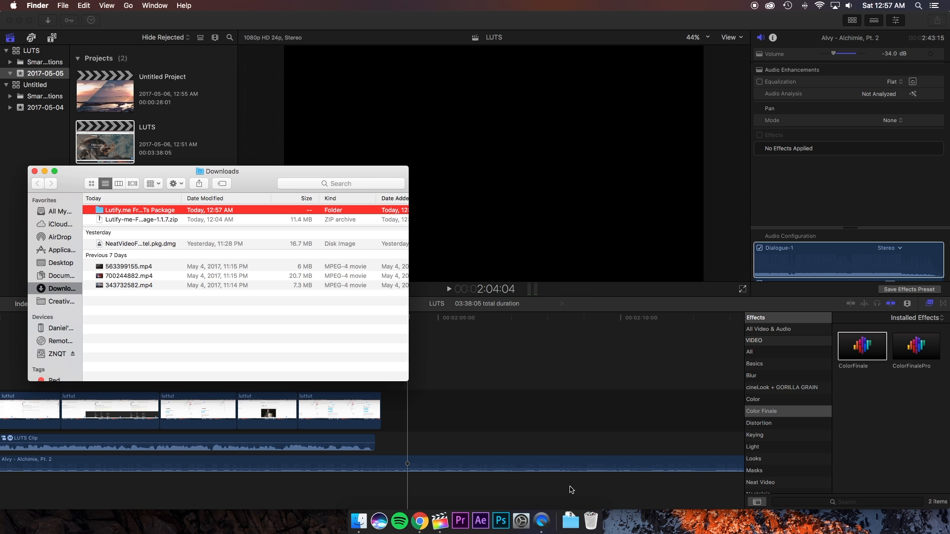
- In Finder, open the Rec709 folder within 33x33x33 Size (for Color Grading) in the downloaded Lutify.me LUTs package
double_click(171, 211)
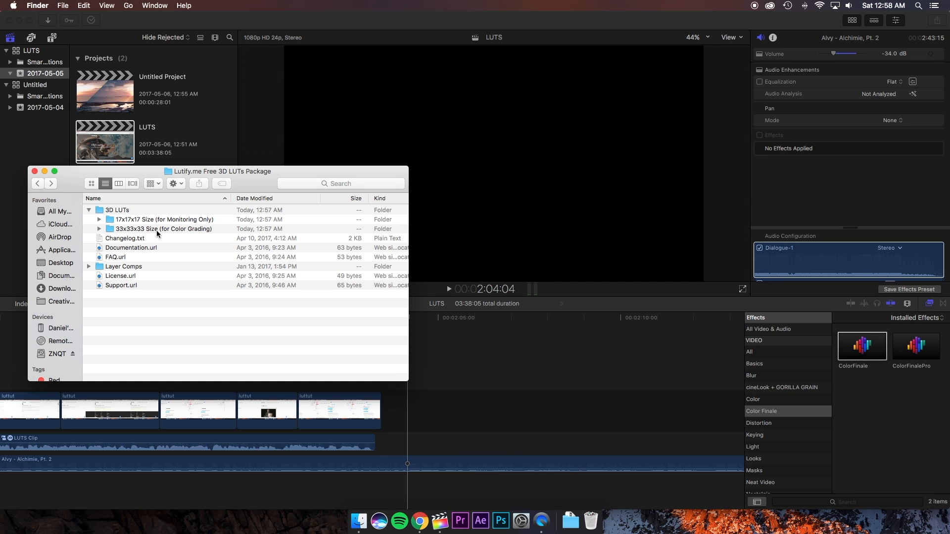
double_click(158, 229)
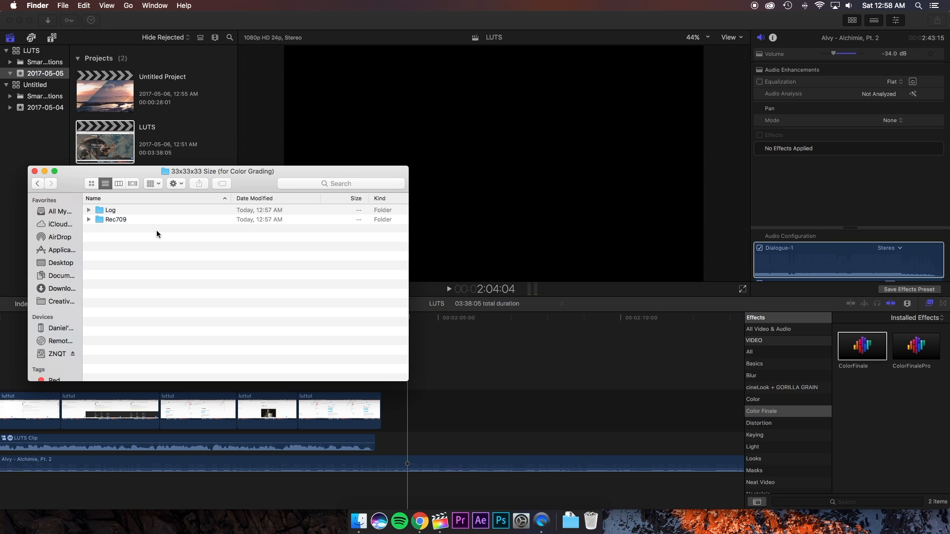
click(113, 221)
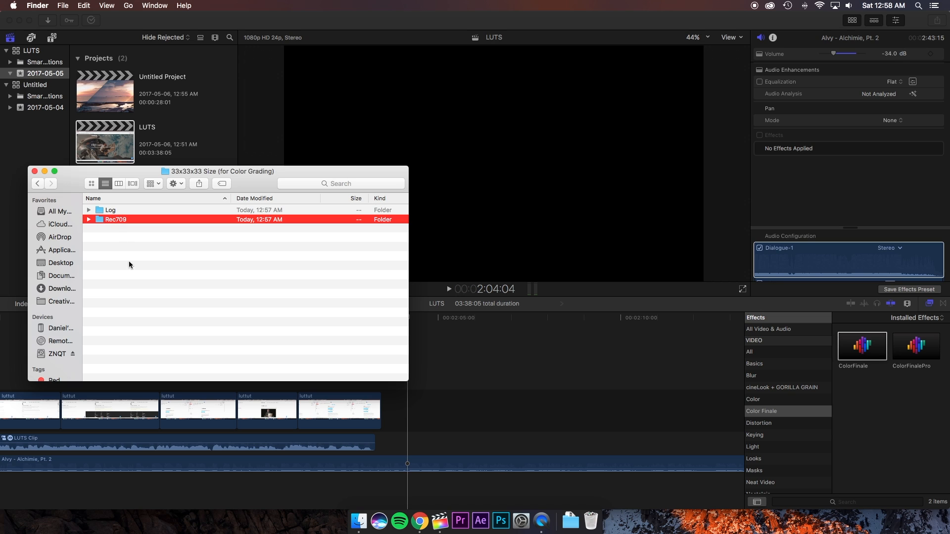
double_click(125, 222)
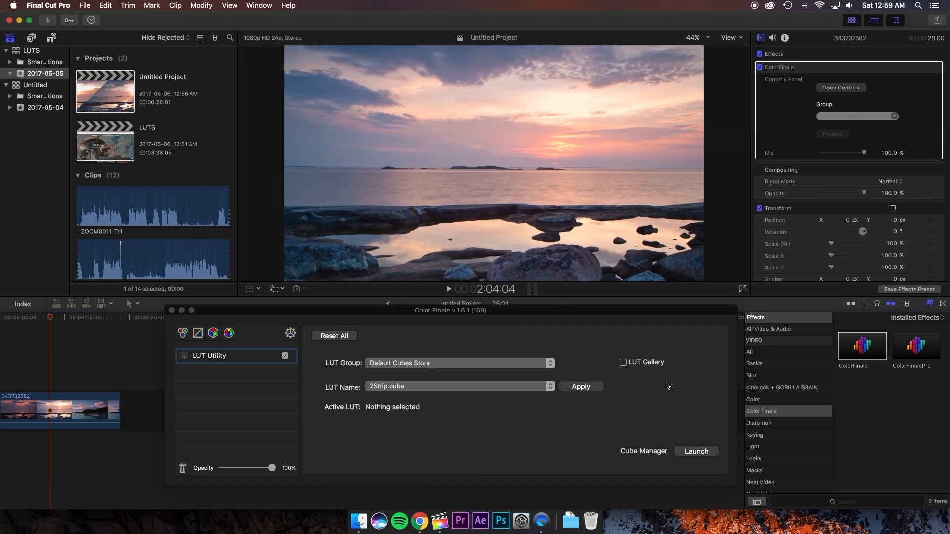
- Import the seven cubes from the 33x33x33 Rec709 folder into Color Finale's LUT Manager
click(694, 451)
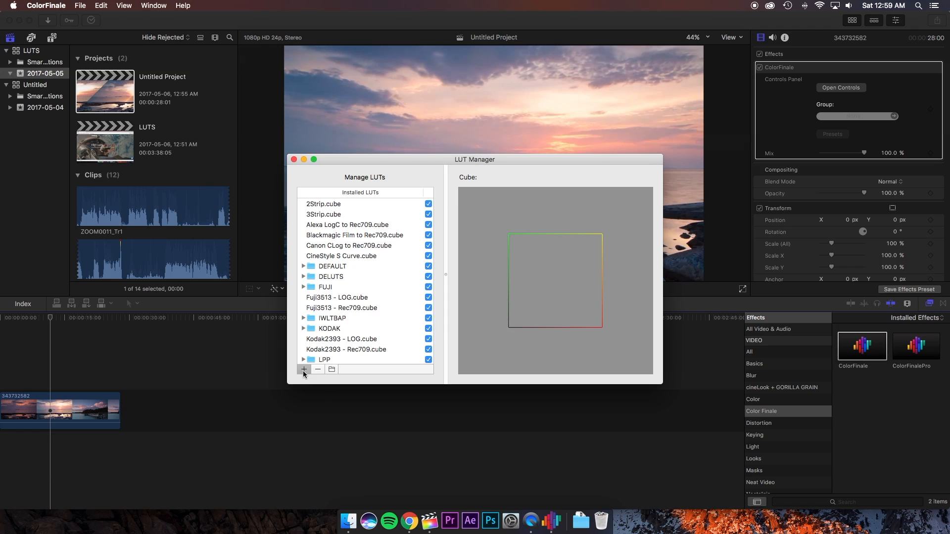
scroll(328, 243, down, 2)
click(328, 243)
click(427, 210)
click(500, 201)
click(577, 212)
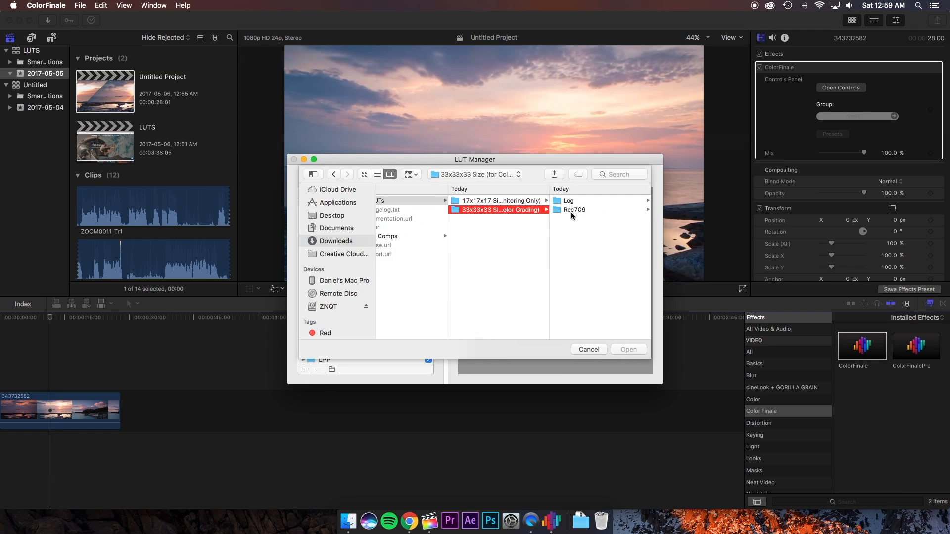
key(Right)
shift+click(526, 253)
click(627, 349)
- Rename the new group in the installed LUTs list to LUTIFY.ME
scroll(343, 361, down, 5)
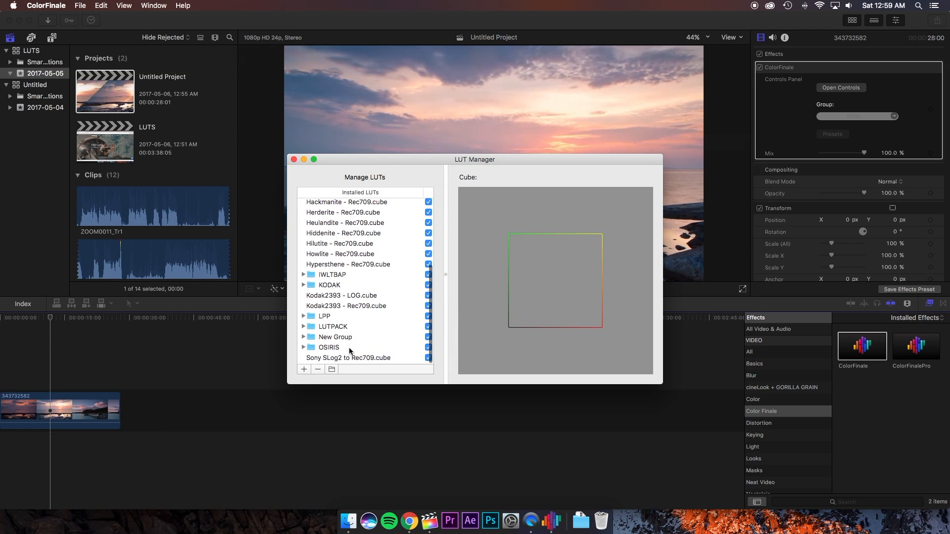
double_click(341, 338)
text(LU)
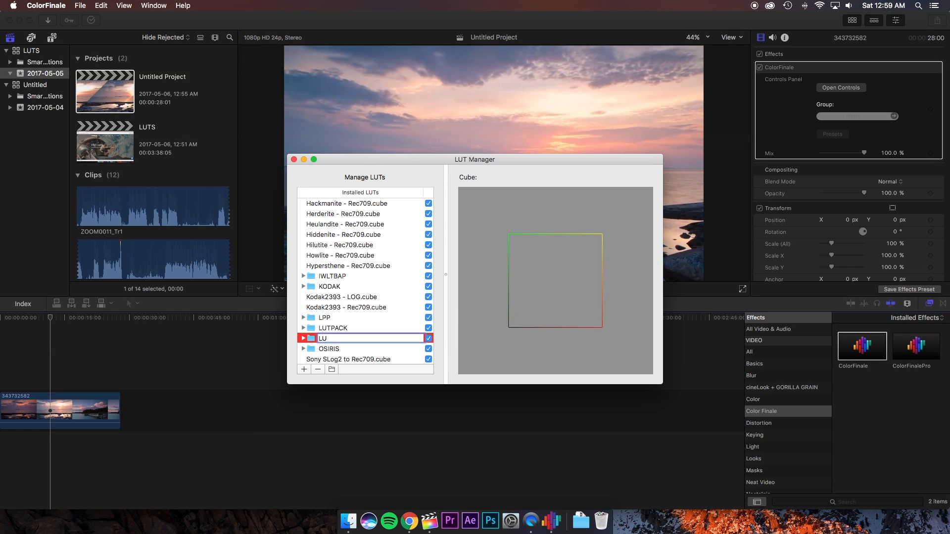
text(TIFY.ME)
- Move the seven imported Rec709 cubes, Hackmanite through Hypersthene, into the LUTIFY.ME group and close the LUT Manager
click(349, 264)
scroll(348, 258, up, 4)
shift+click(353, 251)
scroll(354, 253, down, 3)
drag(362, 262, 342, 338)
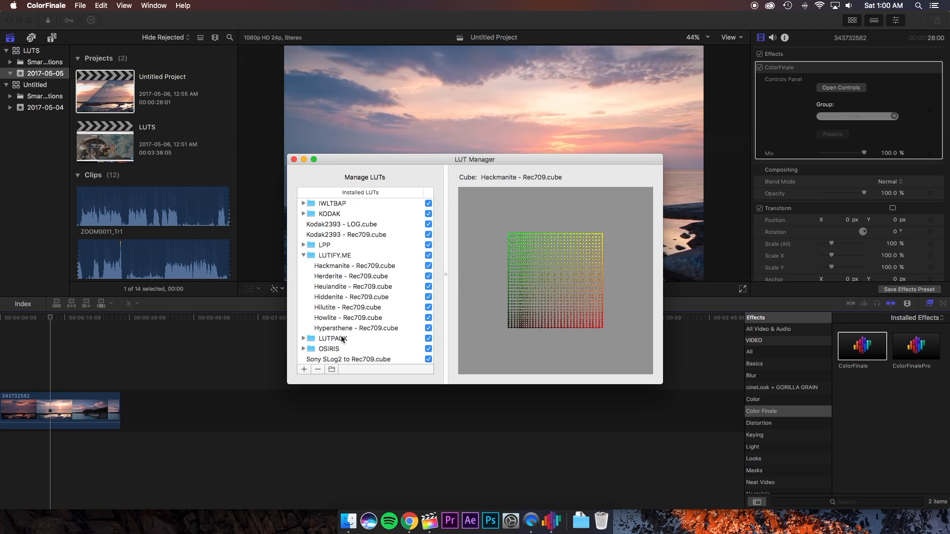
click(294, 159)
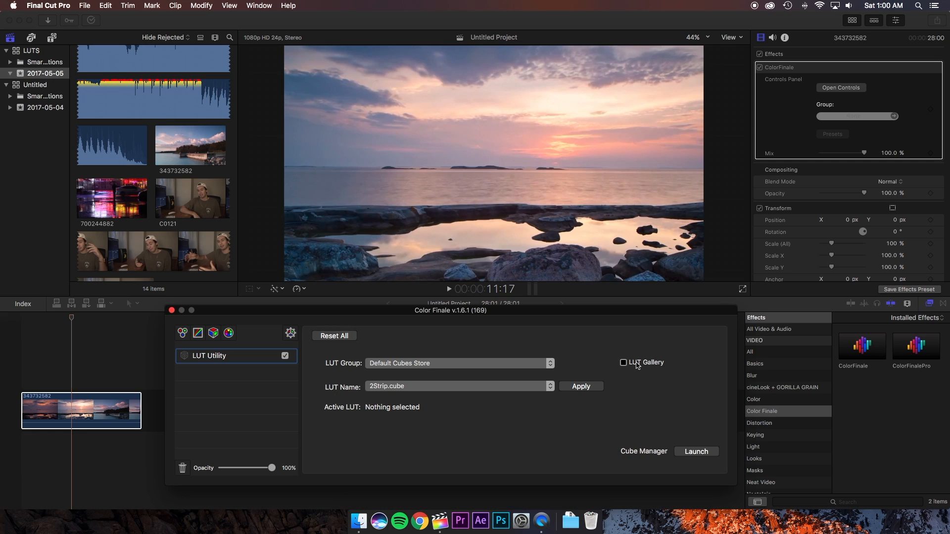
- Turn on the LUT Gallery and preview the LUTIFY.ME group's looks on the sunset clip
click(623, 363)
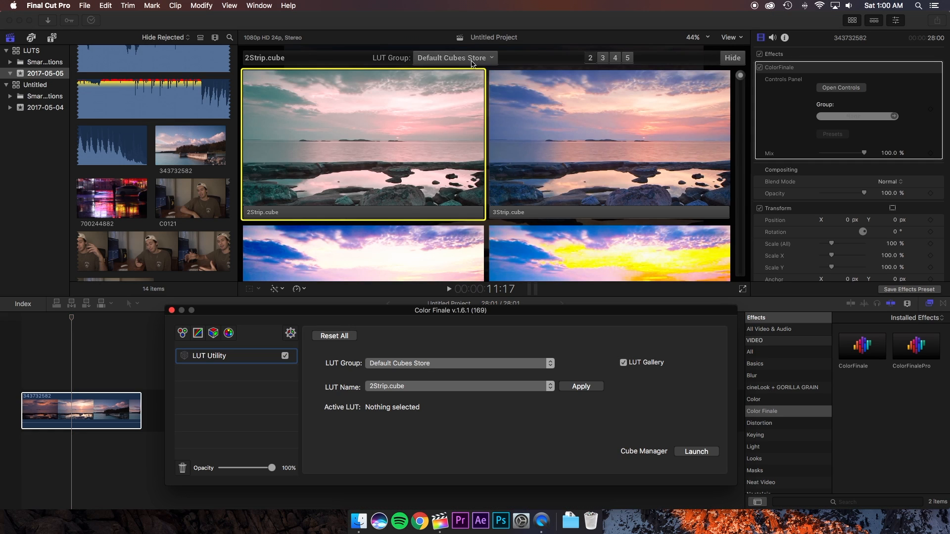
click(473, 59)
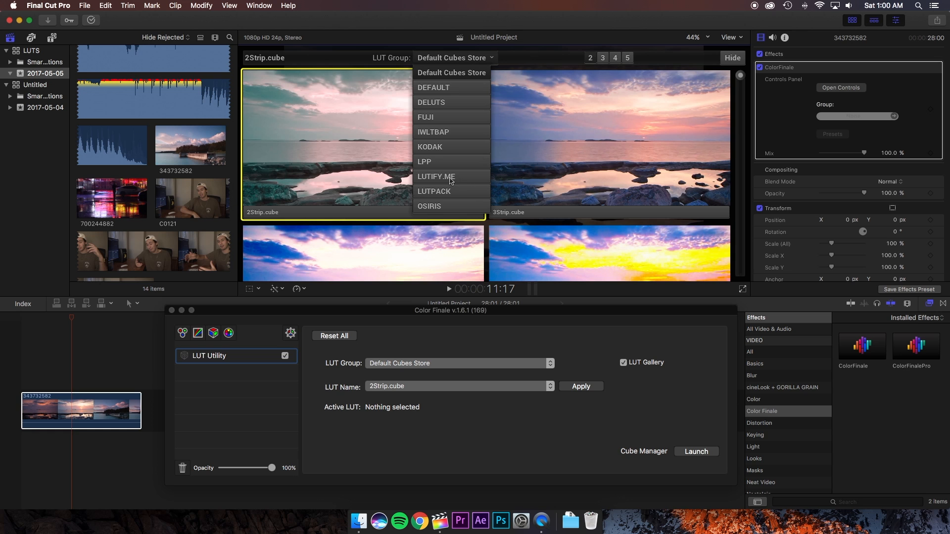
click(451, 177)
scroll(741, 80, down, 1)
mouse_move(741, 79)
mouse_down()
mouse_move(723, 283)
mouse_move(723, 66)
mouse_move(741, 87)
mouse_move(739, 260)
mouse_move(746, 65)
mouse_up()
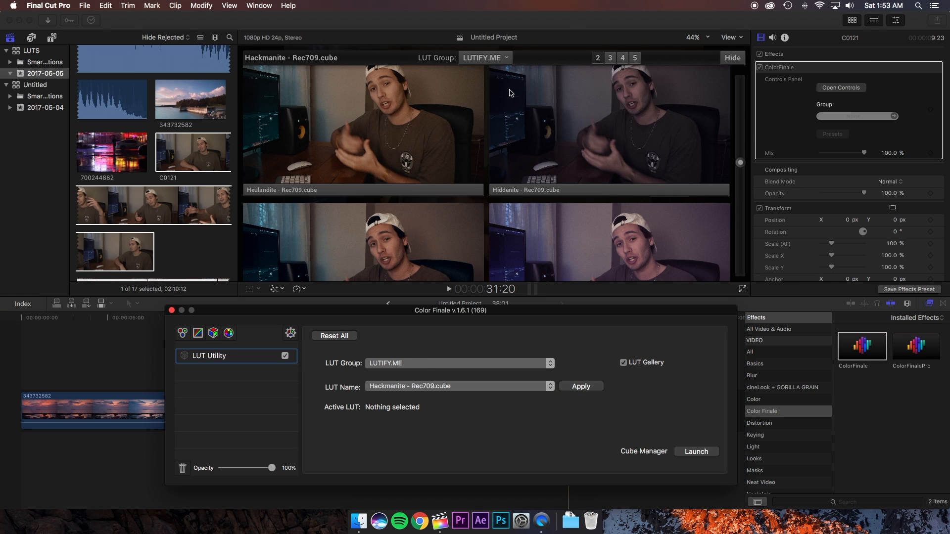
- Try the Fuji3513 - LOG and Fuji3513 - Rec709 cubes from the FUJI group on clip C0121
click(476, 58)
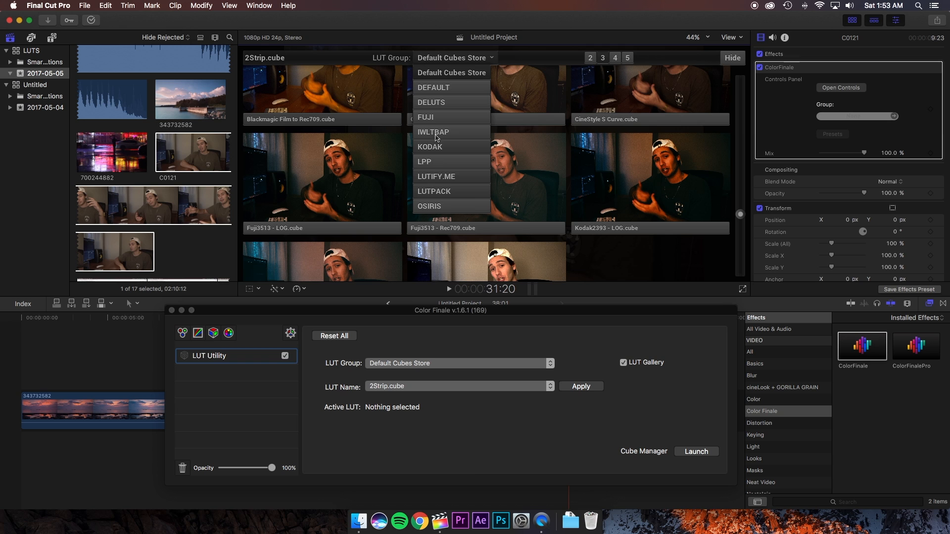
click(428, 118)
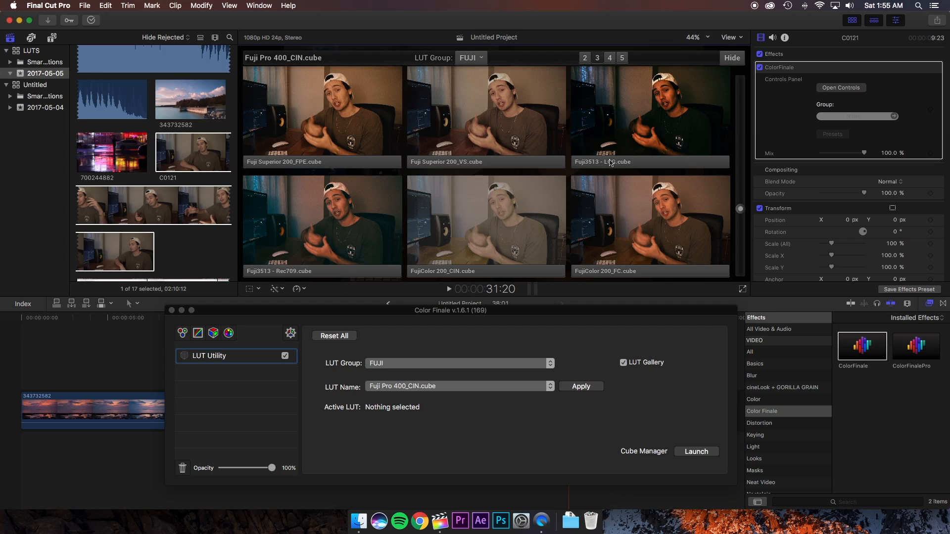
click(610, 163)
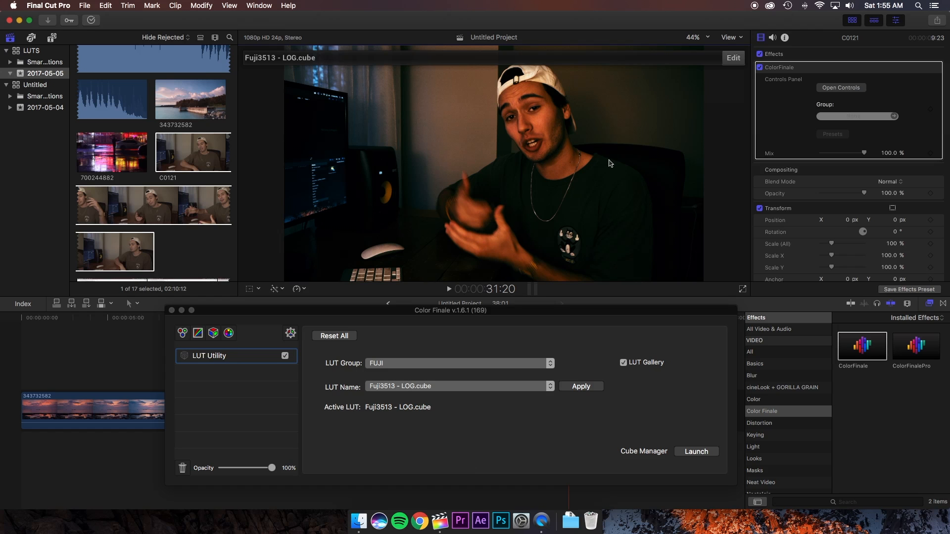
click(729, 58)
click(307, 272)
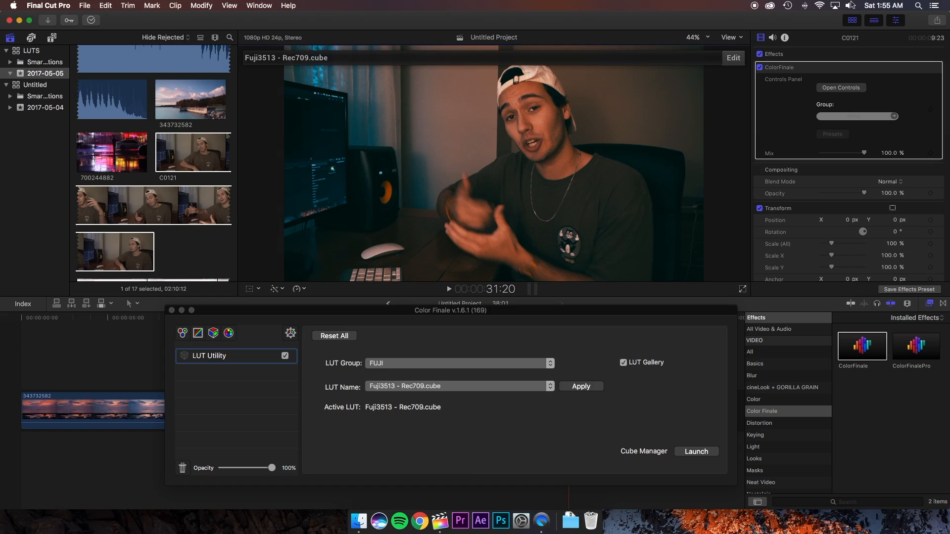
- Try the Kodak2393 - LOG and Kodak2393 - Rec709 cubes from the KODAK group on the clip
click(733, 58)
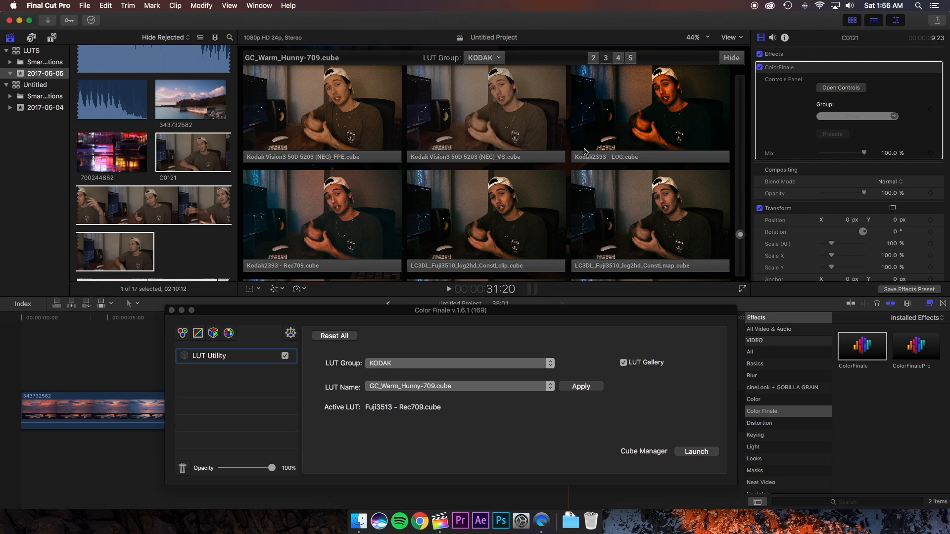
click(612, 158)
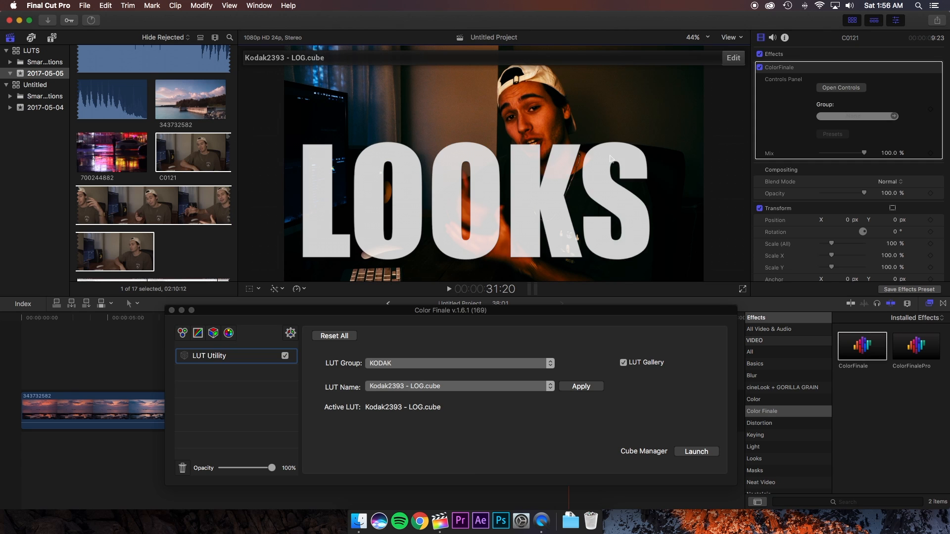
click(733, 58)
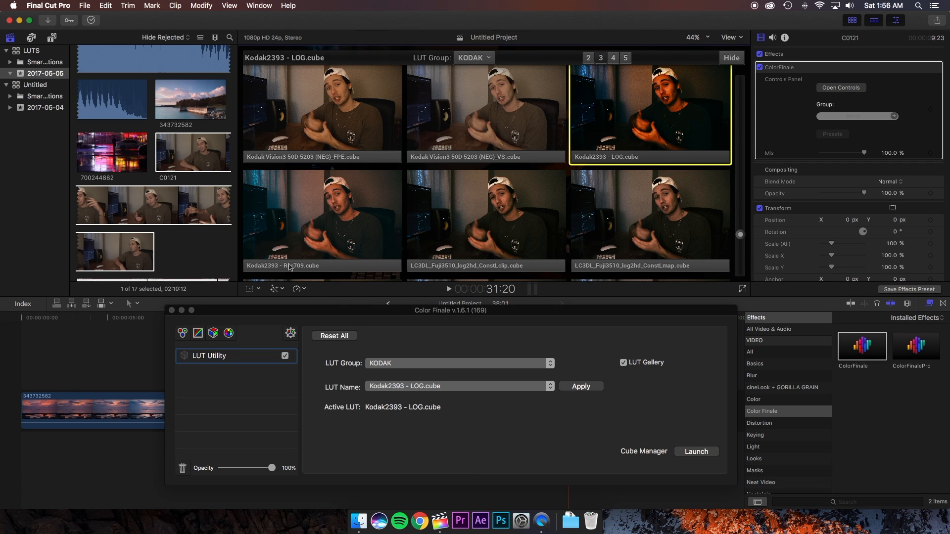
click(291, 268)
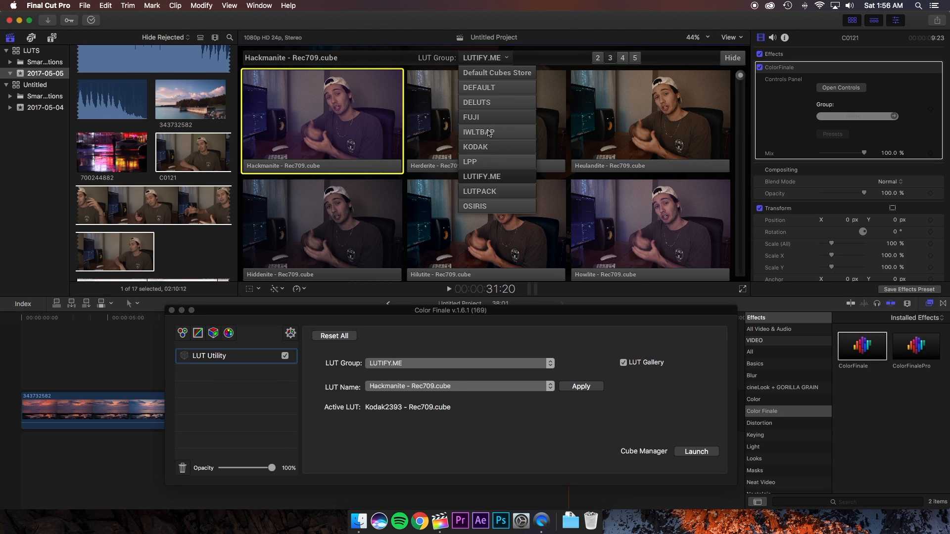
- Apply the IWLTBAP Aspen - Standard cube from the IWLTBAP group to the clip
click(489, 133)
drag(742, 88, 741, 122)
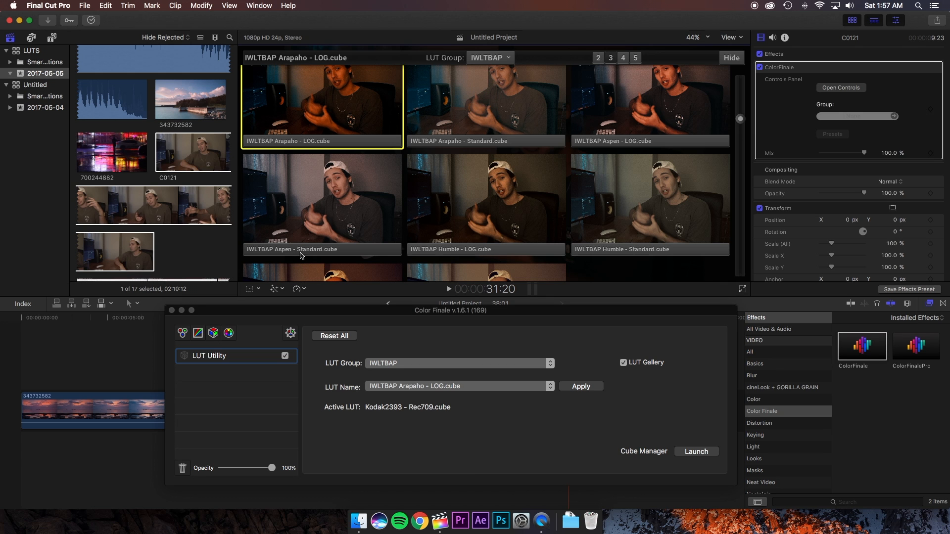
click(319, 255)
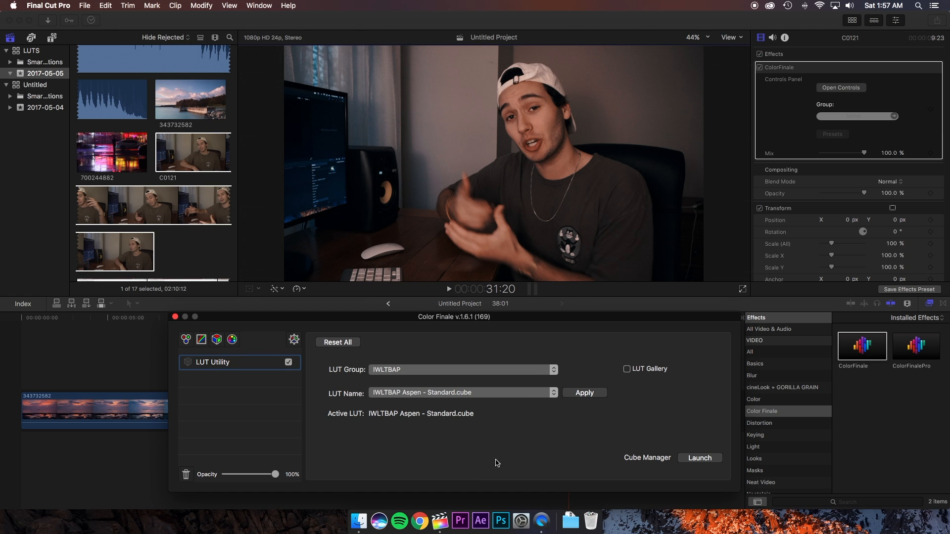
- Add a Color Wheels layer, place it below LUT Utility, and raise the Gain level slightly
click(186, 340)
drag(213, 365, 239, 386)
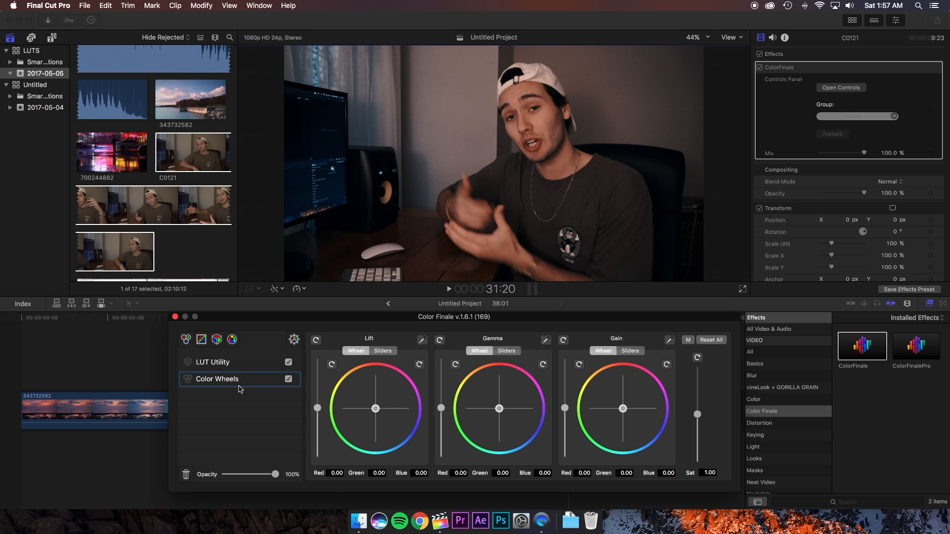
drag(565, 409, 565, 406)
- Add a Curves layer to clip C0121 and shape its Master Curve with a slightly lifted black point and lowered shadows
click(201, 341)
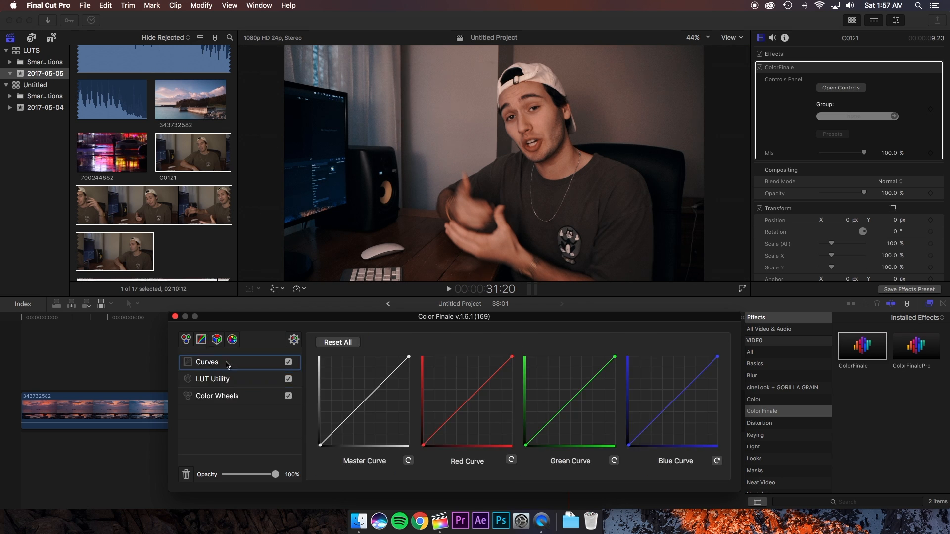
click(364, 401)
drag(317, 444, 338, 431)
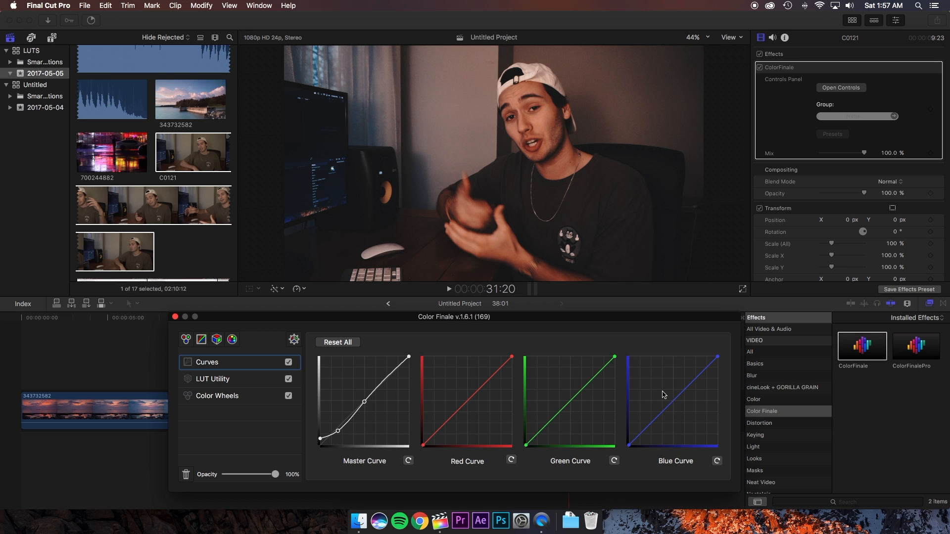
- Switch the Curves, LUT Utility and Color Wheels layers and the ColorFinale effect off and on to compare the grade with the original
click(288, 379)
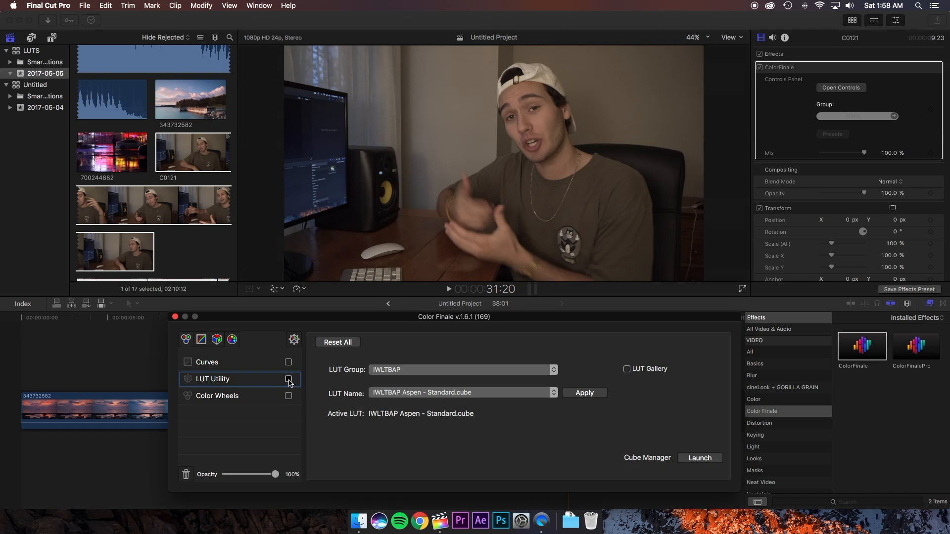
click(289, 380)
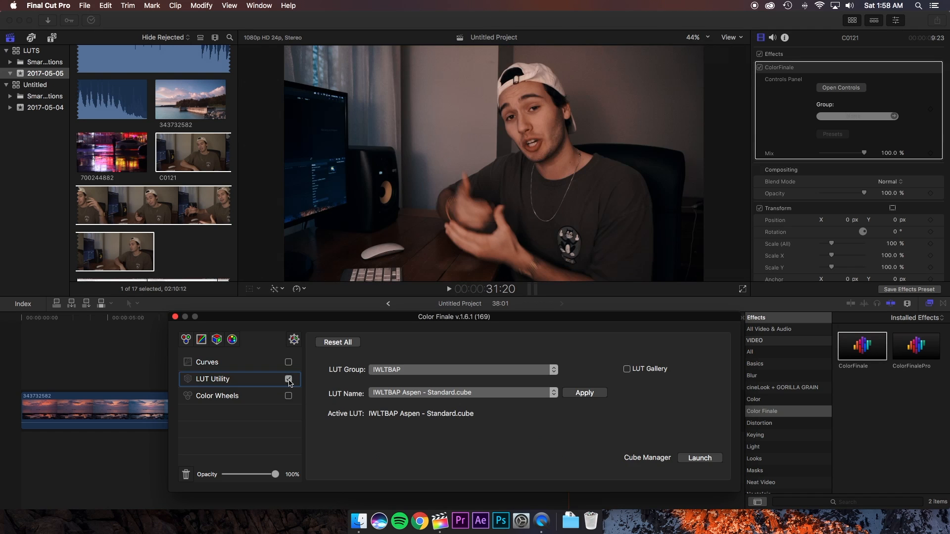
click(289, 396)
click(289, 363)
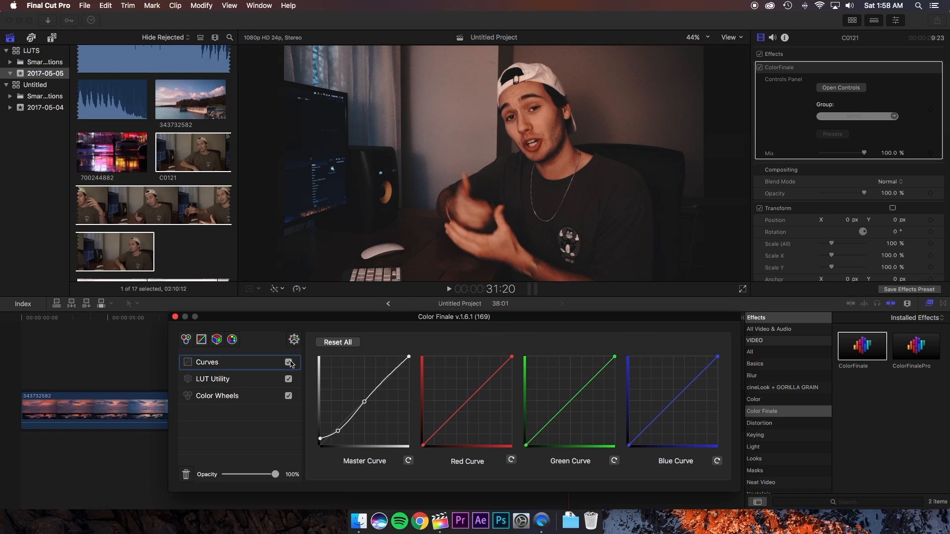
click(760, 68)
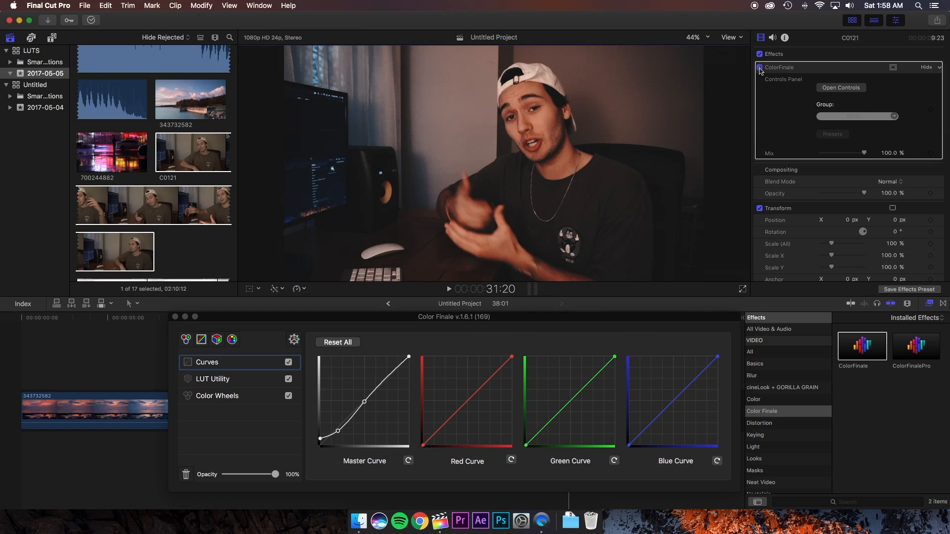
- Add a LUT Utility layer to the sunset clip 343732582 and open the LUT Gallery thumbnails over the viewer
click(160, 411)
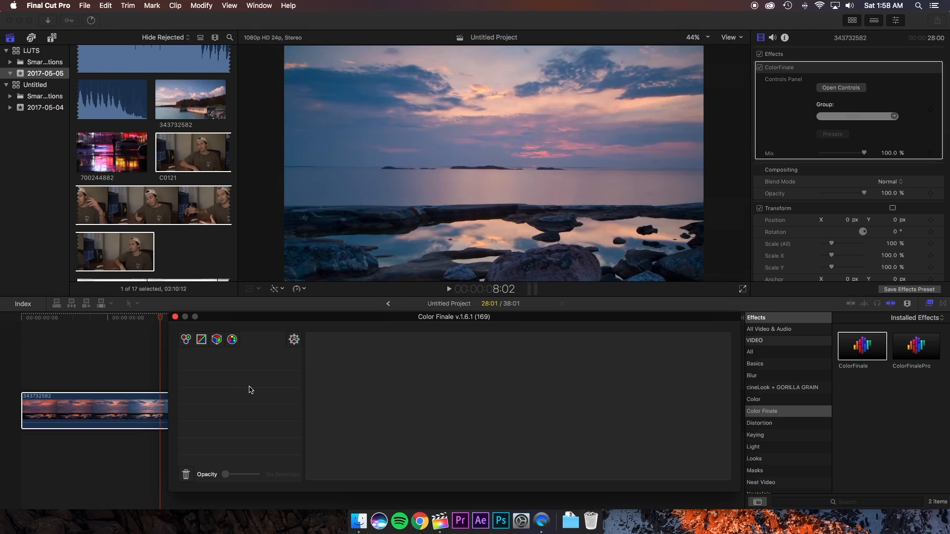
click(218, 342)
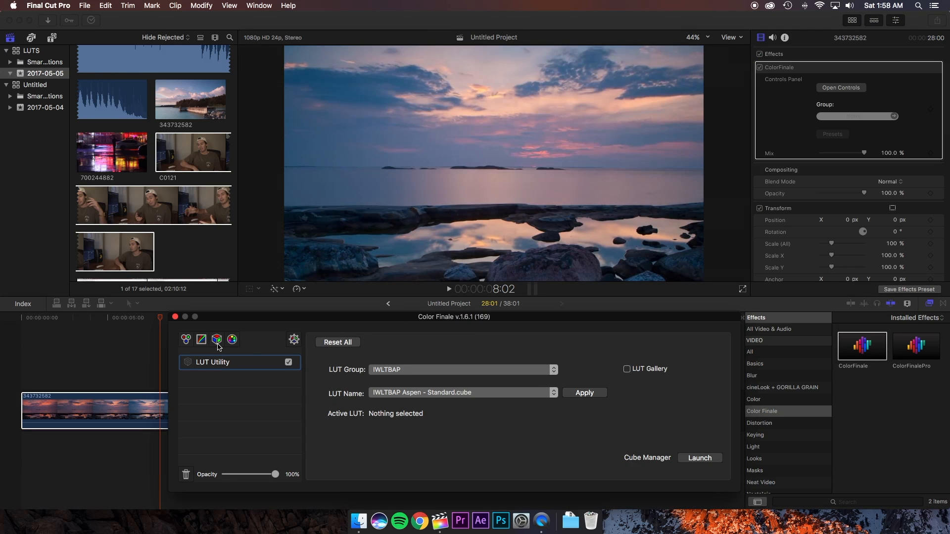
click(643, 369)
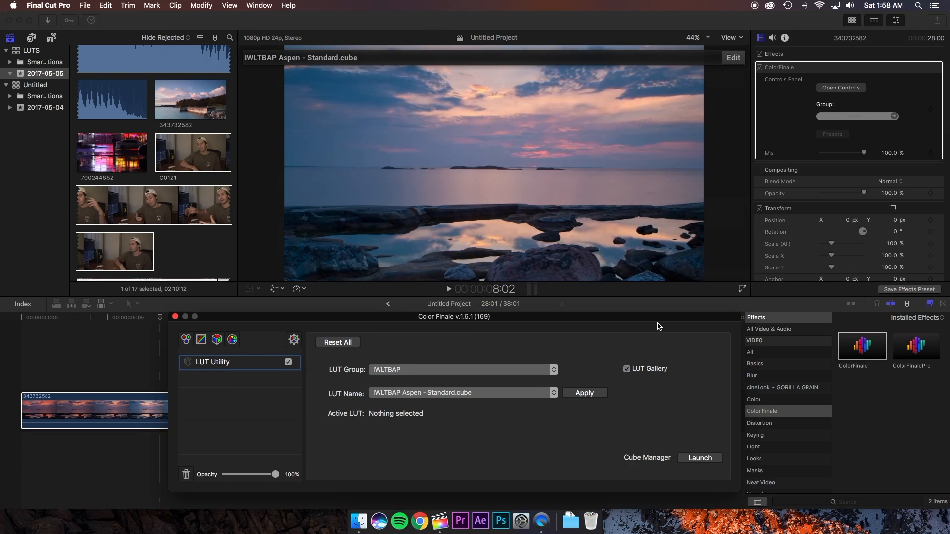
click(734, 57)
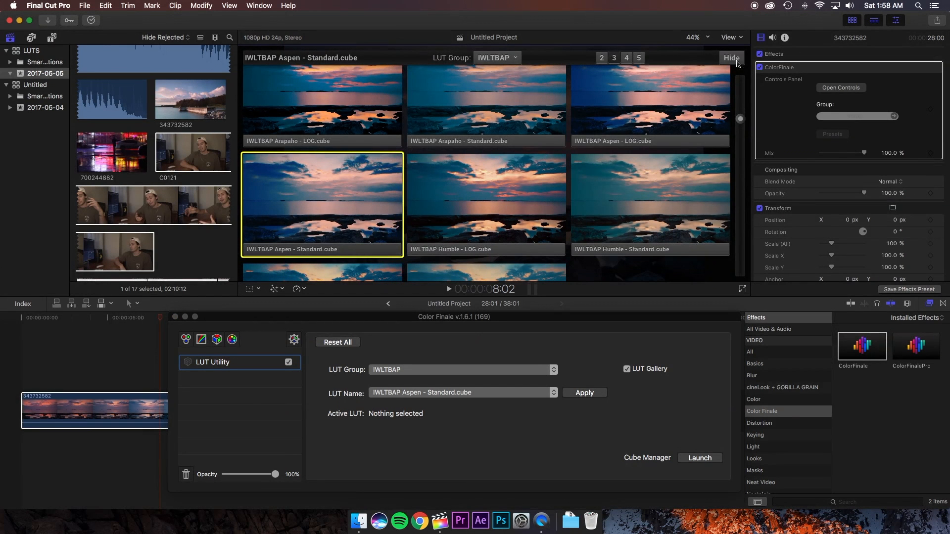
- Switch the gallery to the LUTIFY.ME group and apply the Heulandite - Rec709 cube to the sunset clip
click(498, 58)
click(525, 177)
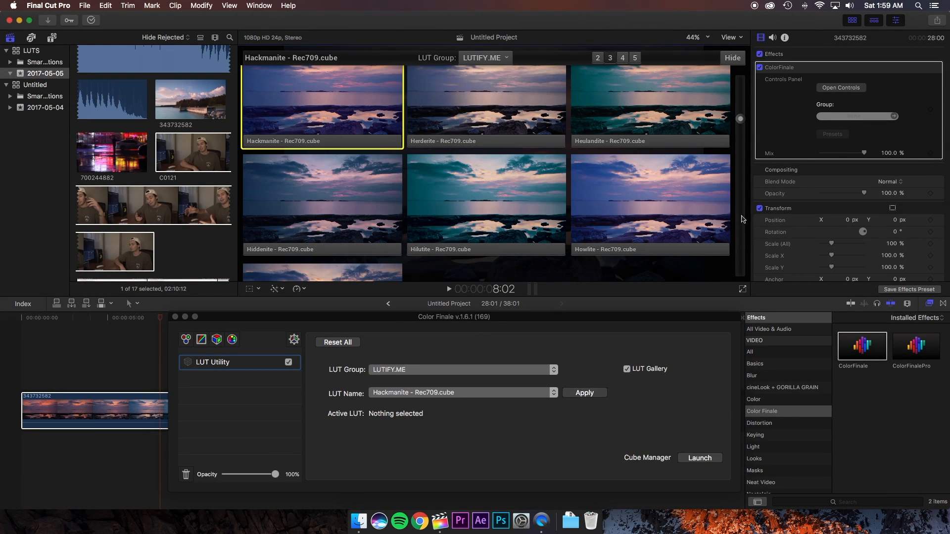
drag(741, 120, 713, 74)
click(615, 166)
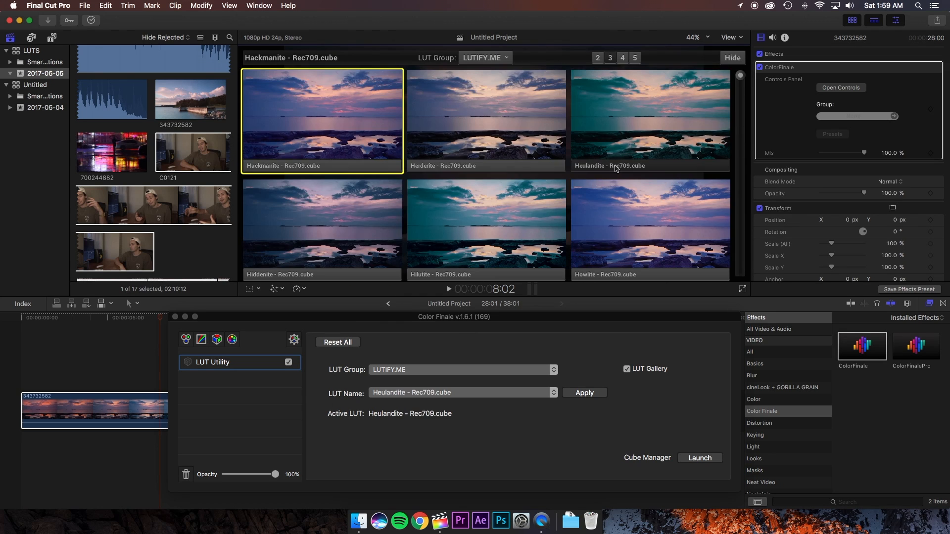
click(615, 168)
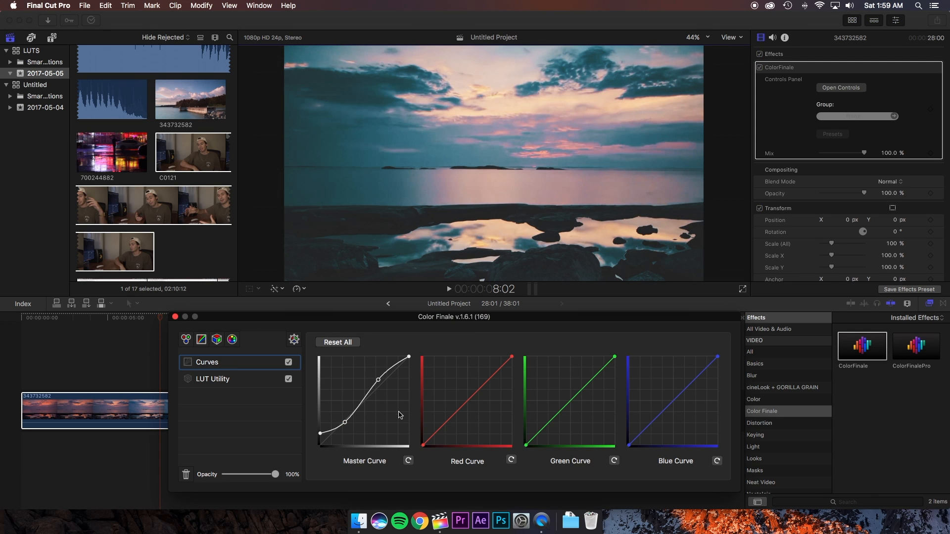
- Toggle the Curves layer on the sunset clip to compare the image with and without the curve adjustment
click(288, 362)
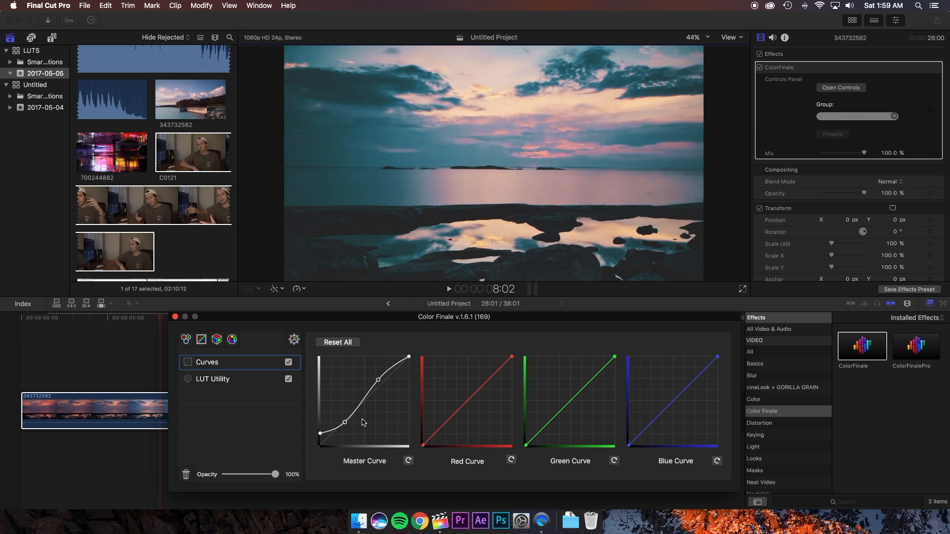